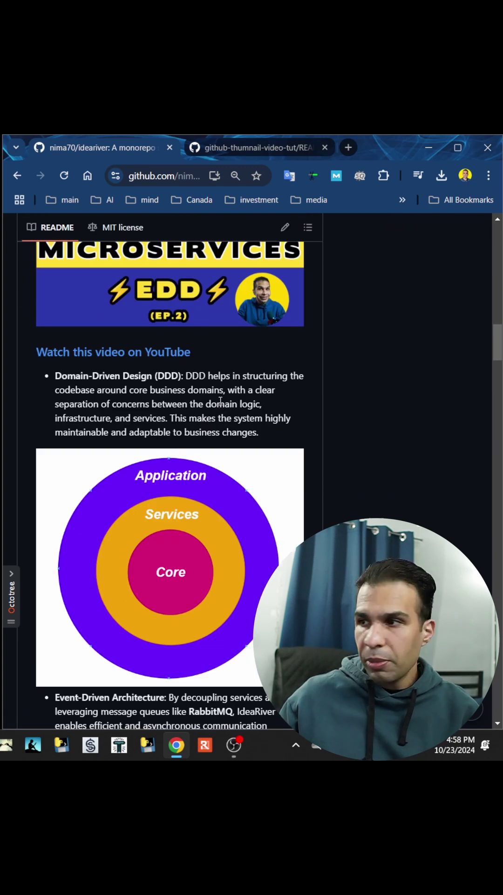
scroll(220, 404, down, 2)
scroll(219, 404, down, 2)
scroll(220, 406, down, 4)
scroll(221, 405, down, 5)
scroll(221, 406, down, 3)
scroll(221, 406, down, 3)
scroll(221, 406, up, 9)
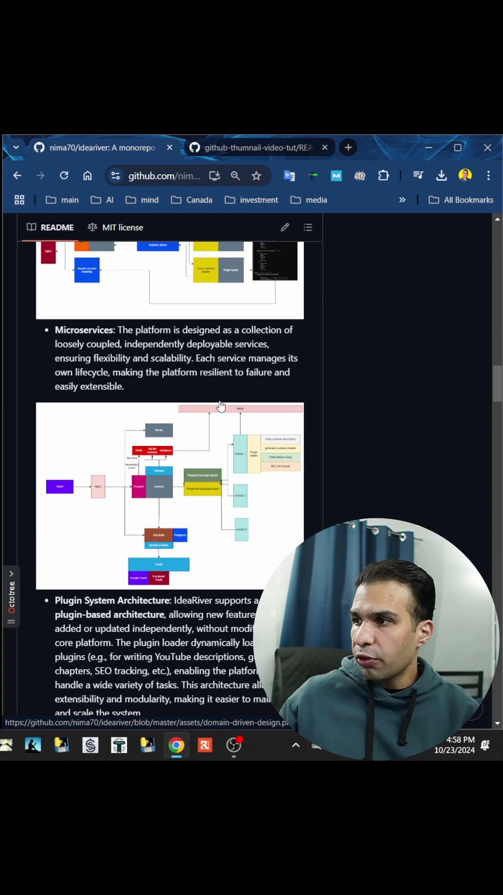
scroll(220, 407, up, 5)
scroll(177, 494, down, 5)
scroll(178, 486, down, 5)
scroll(179, 486, down, 5)
scroll(178, 486, down, 5)
scroll(178, 486, down, 5)
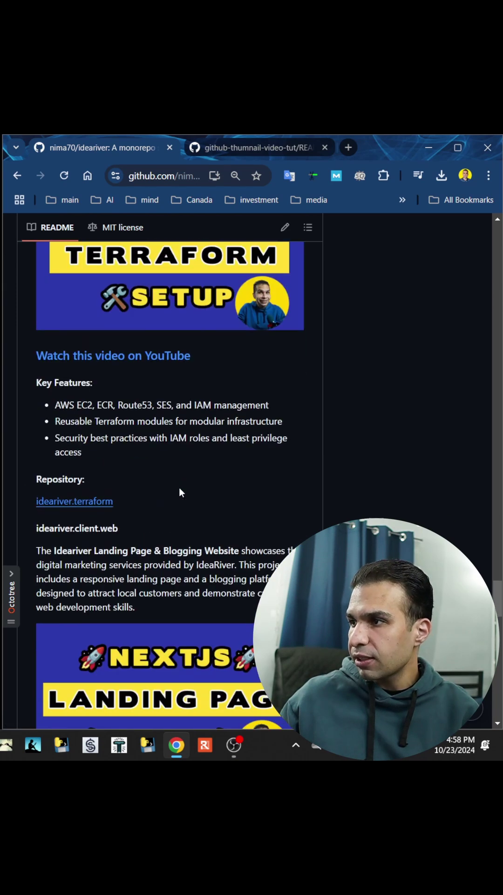
scroll(179, 486, down, 5)
Switch from the idearriver README to the github-thumnail-video-tut repository
click(257, 148)
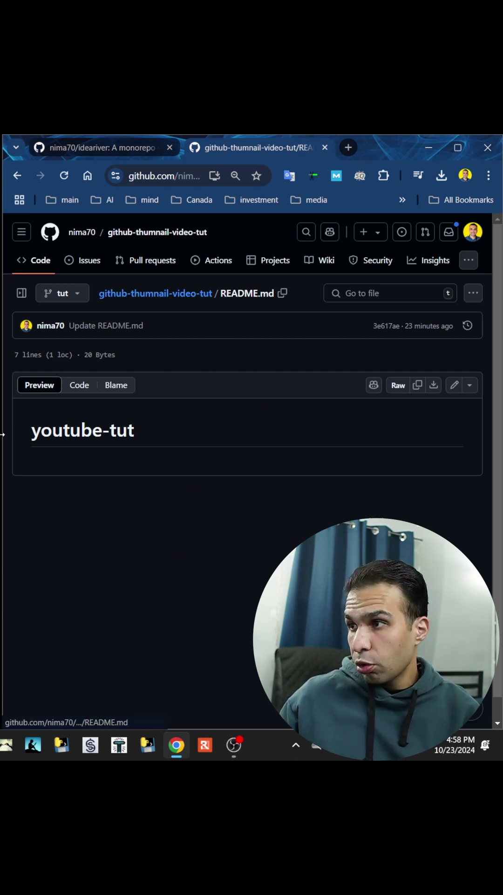
Start editing README.md, which currently holds only '# youtube-tut'
click(454, 384)
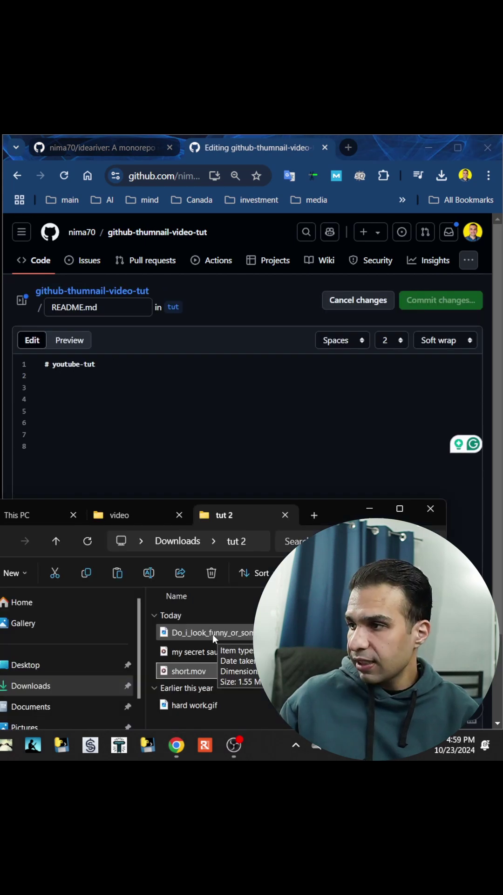
Embed the Do_i_look_funny_or_something picture under the heading and preview the rendered dog photo
drag(213, 634, 137, 413)
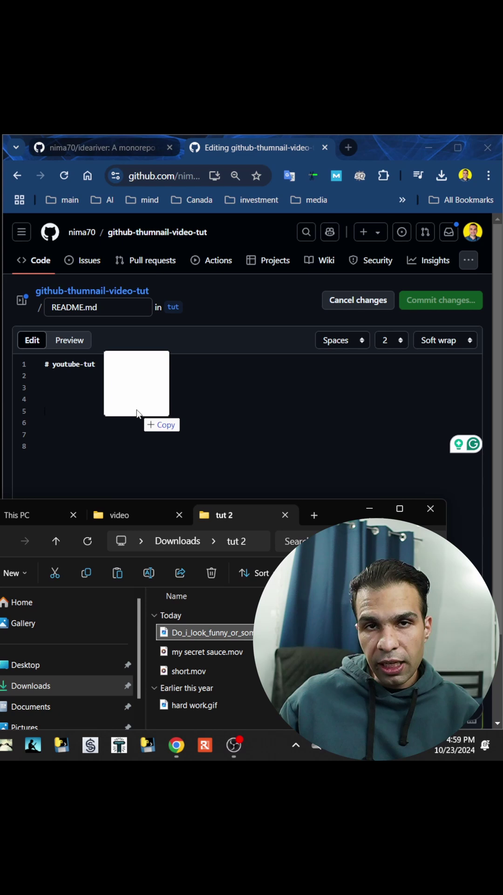
drag(137, 413, 144, 424)
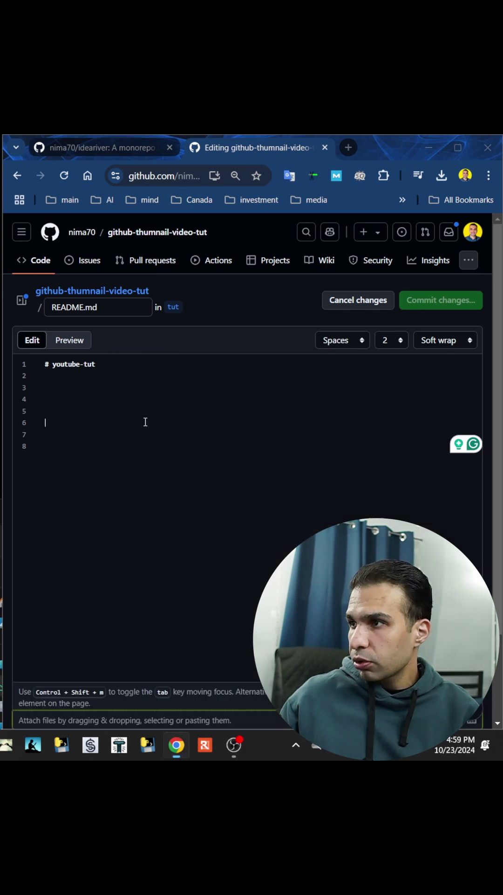
click(68, 341)
scroll(228, 553, down, 1)
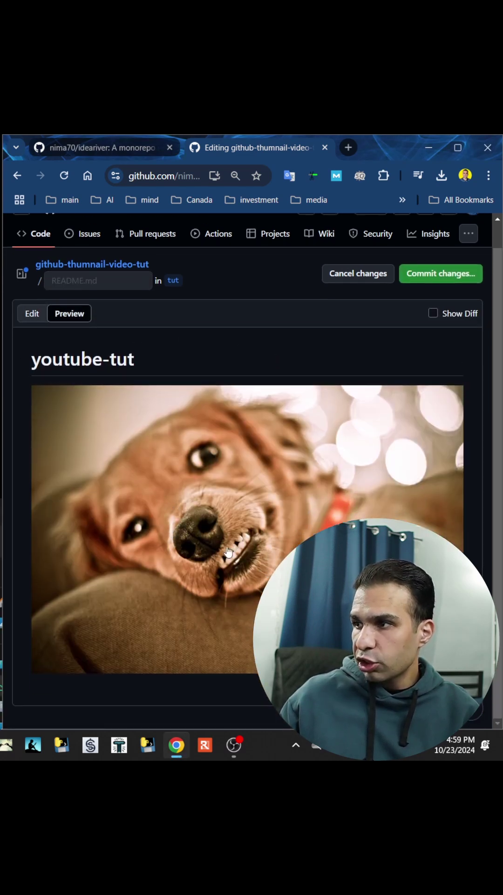
click(32, 314)
Embed my secret sauce.mov below the dog picture and preview it as a playable video
key(alt+Tab)
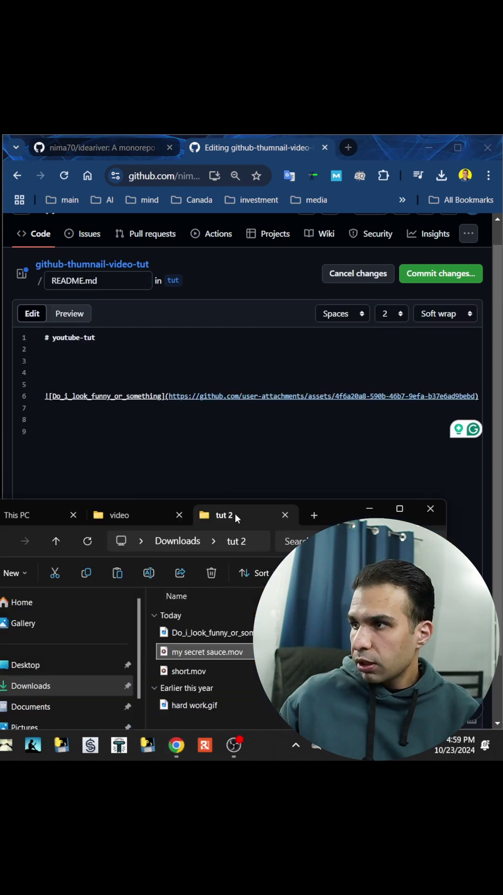
drag(207, 651, 129, 452)
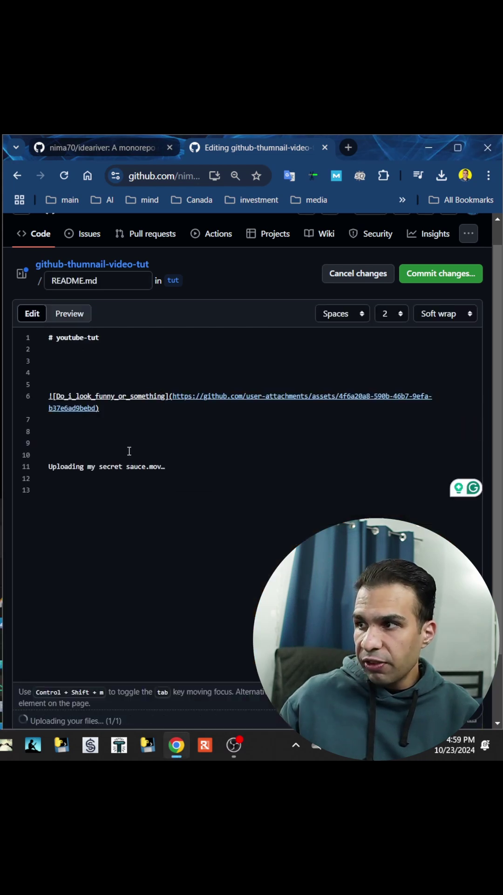
click(69, 314)
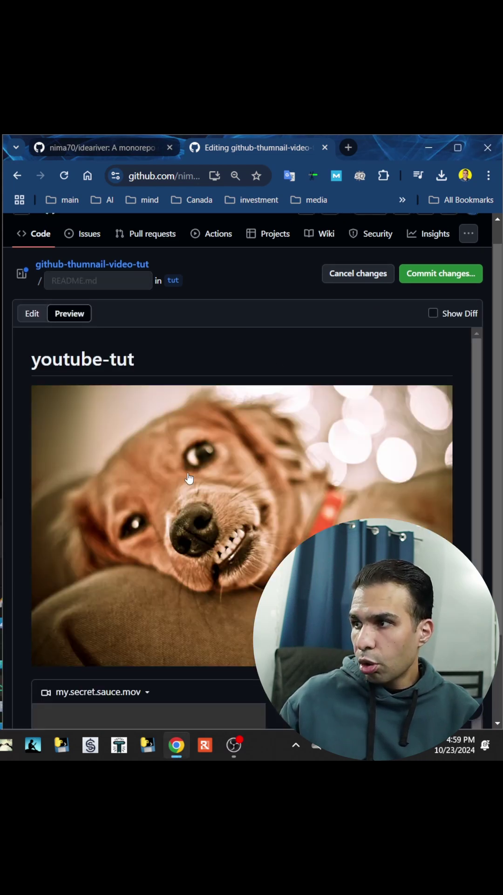
scroll(157, 620, down, 1)
scroll(157, 620, down, 1)
scroll(156, 621, down, 2)
scroll(44, 642, down, 2)
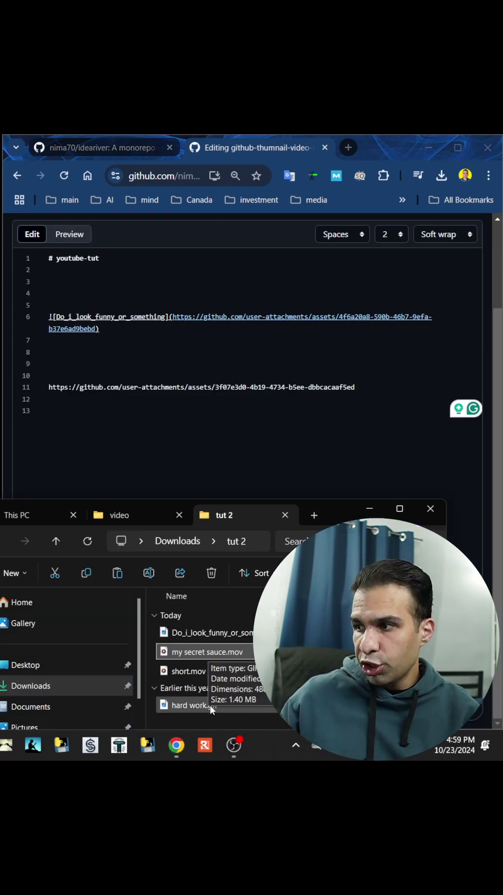
Embed hard work.gif in the README and commit the changes as 'Update README.md'
drag(210, 705, 119, 452)
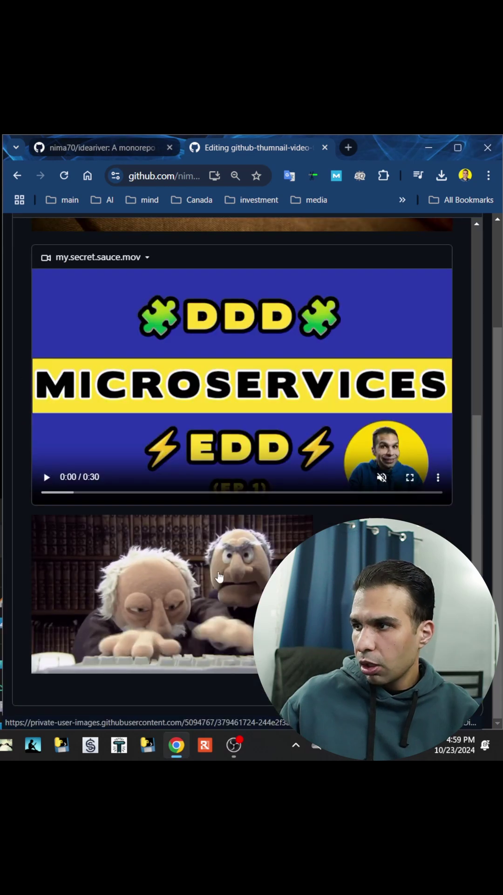
scroll(169, 593, up, 5)
scroll(266, 531, up, 3)
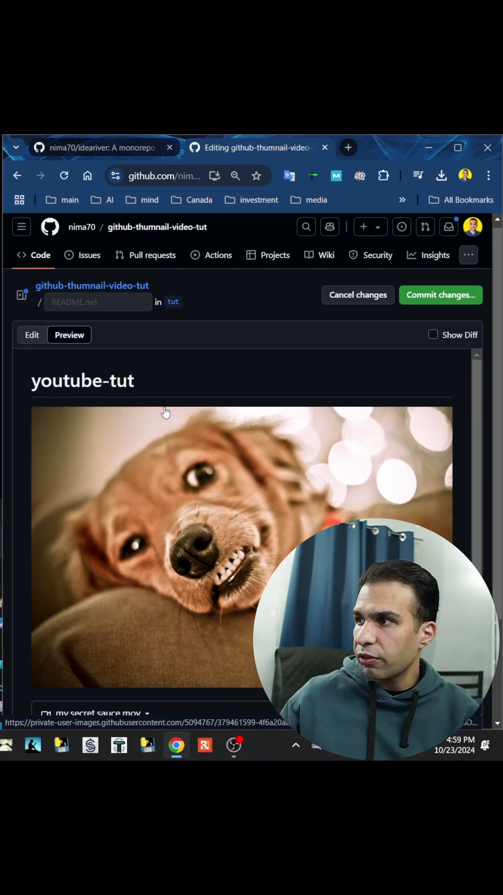
click(434, 300)
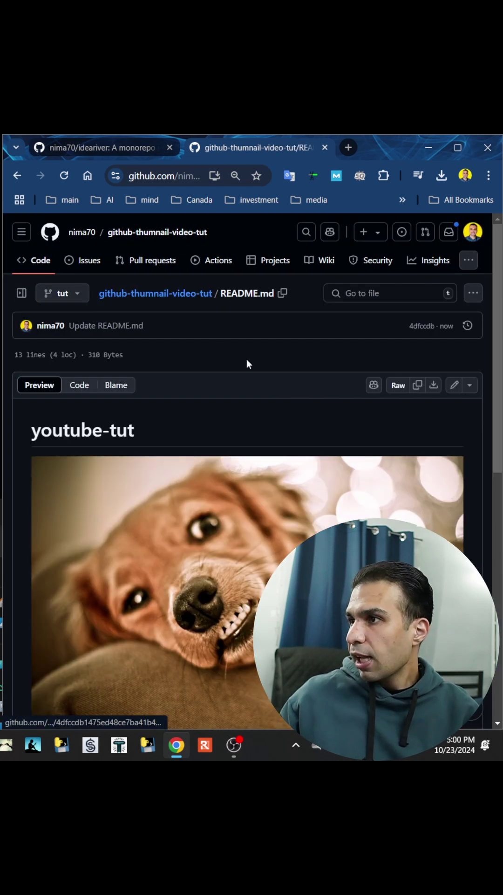
click(180, 300)
scroll(180, 431, down, 7)
scroll(196, 396, down, 4)
scroll(195, 397, up, 3)
scroll(215, 424, up, 3)
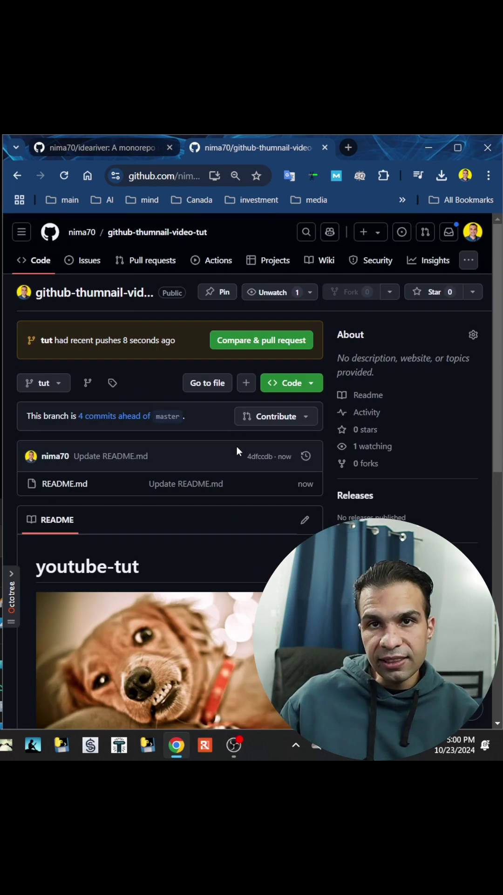